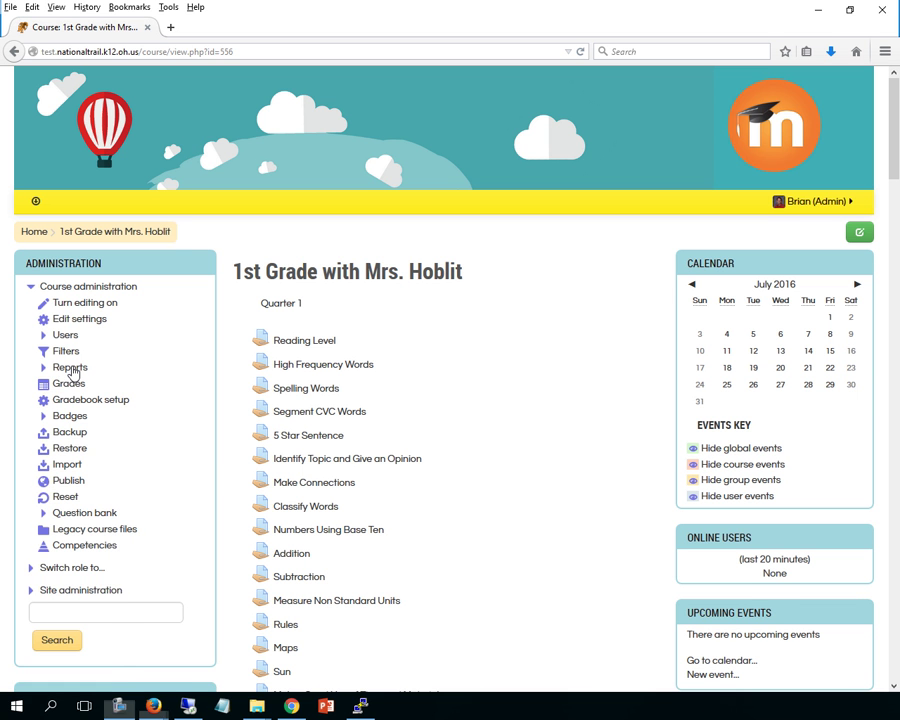
Step: Expand the Reports list under Course administration for the 1st Grade course
{"action": "left_click", "coordinate": [70, 369]}
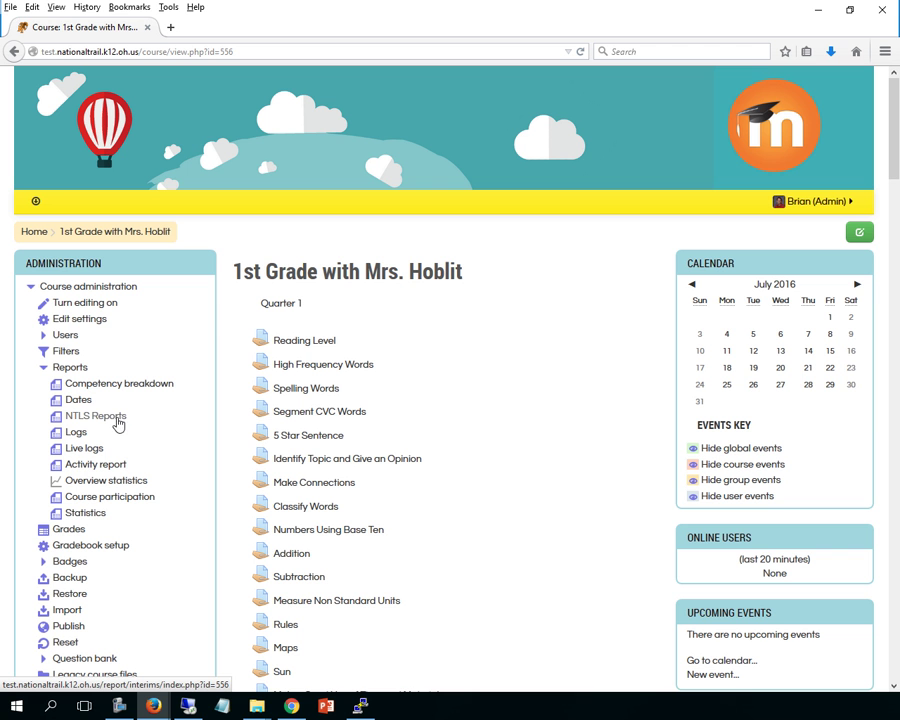
Step: Open NTLS Reports and look over the group options and student list
{"action": "left_click", "coordinate": [84, 420]}
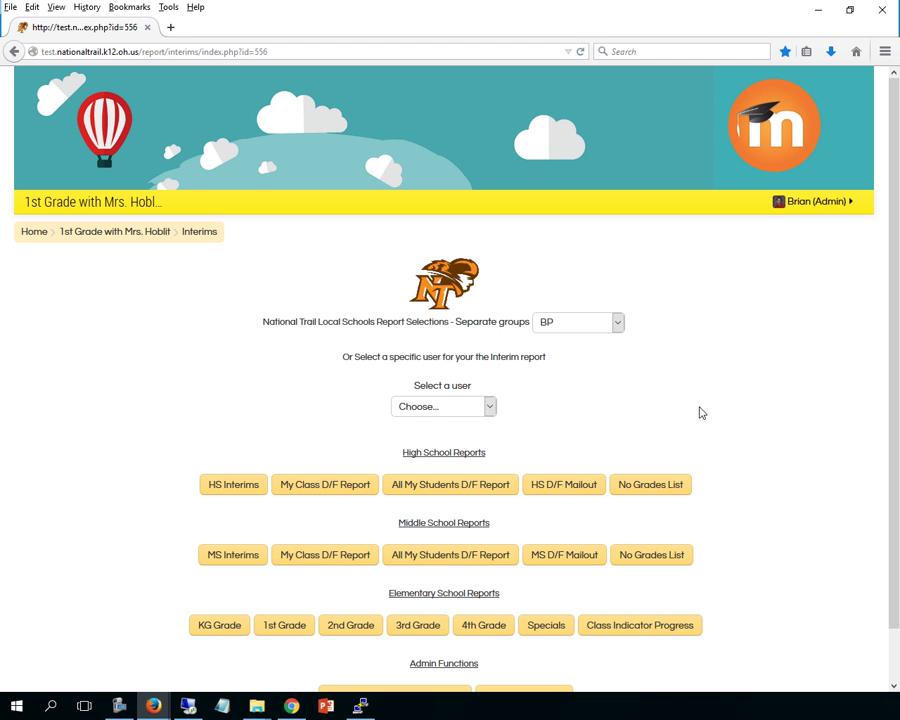
{"action": "scroll", "coordinate": [695, 411], "scroll_direction": "down", "scroll_amount": 1}
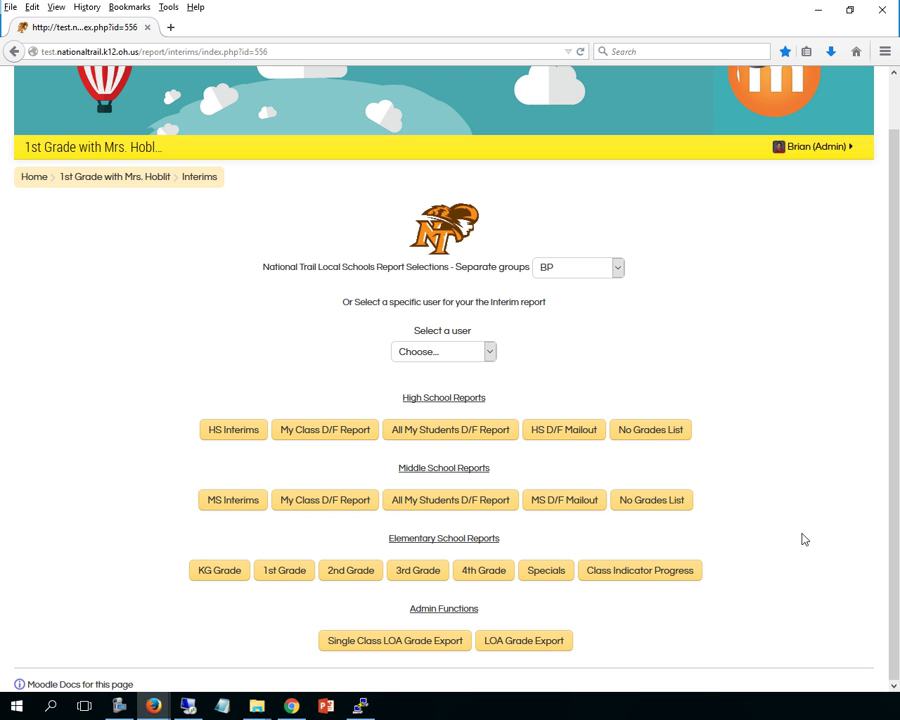
{"action": "left_click", "coordinate": [614, 272]}
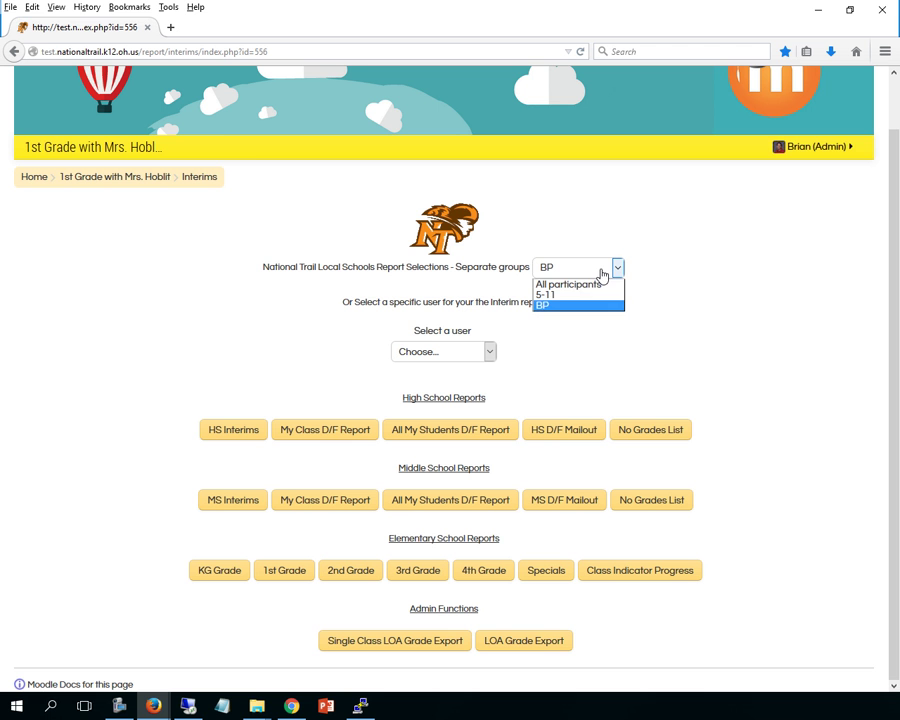
{"action": "left_click", "coordinate": [577, 286]}
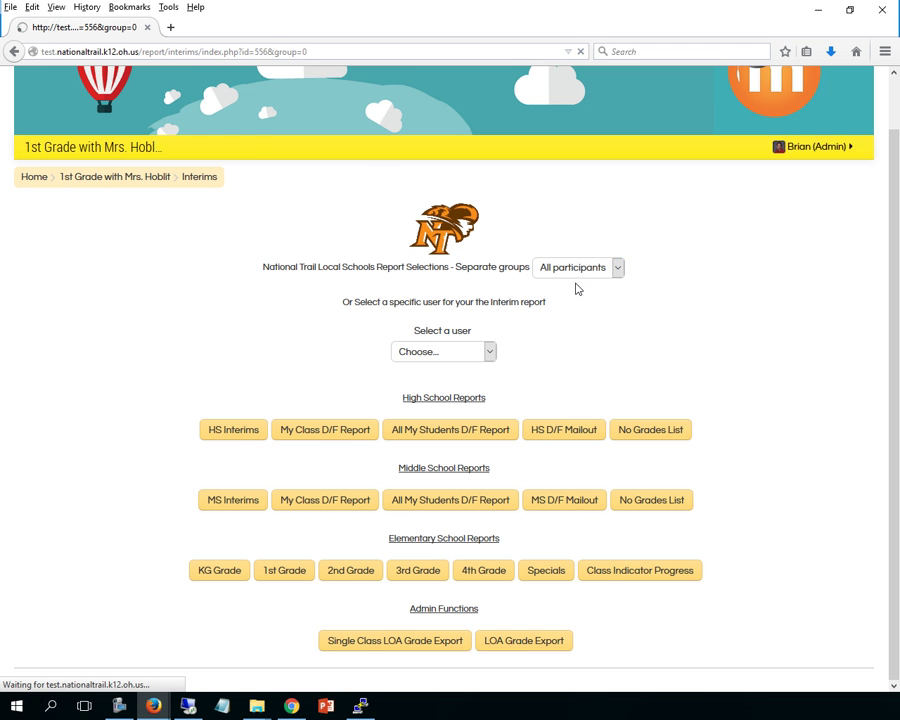
{"action": "left_click", "coordinate": [595, 321]}
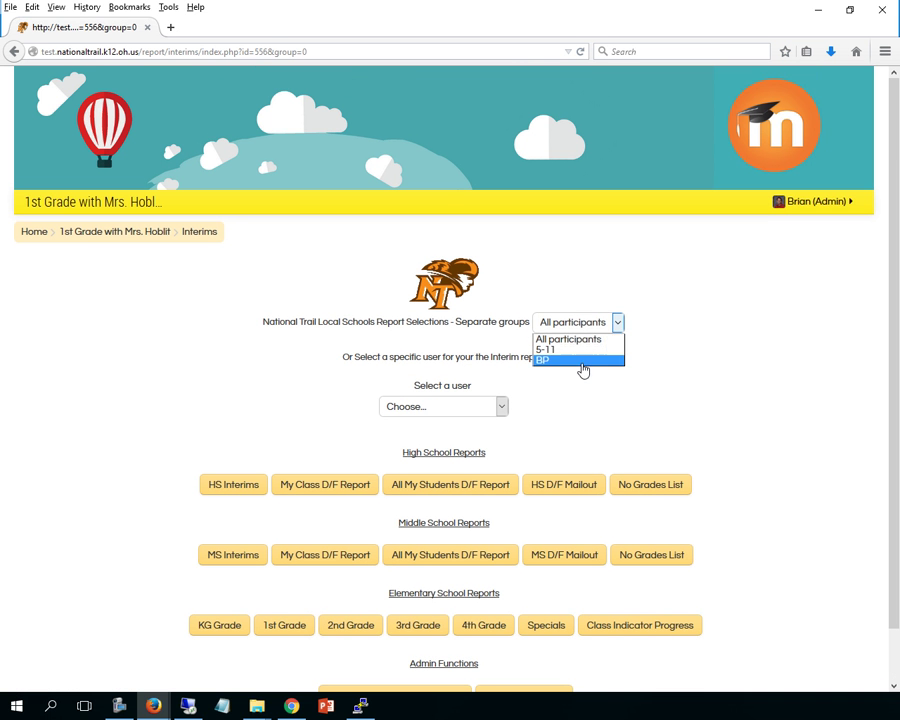
{"action": "left_click", "coordinate": [680, 316]}
{"action": "left_click", "coordinate": [418, 408]}
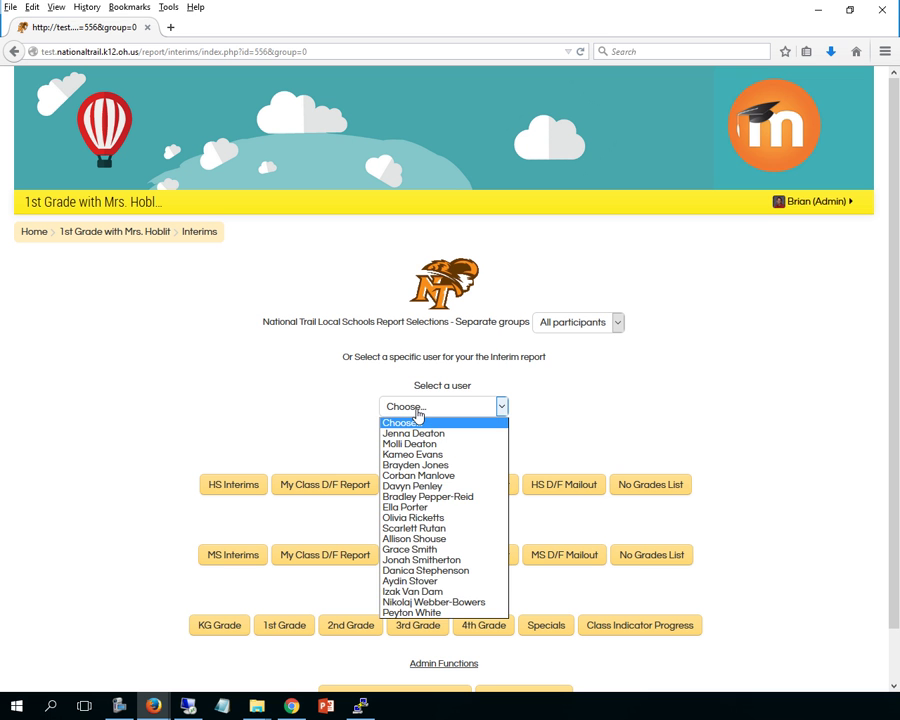
Step: Limit the reports to the BP group and pick a single student
{"action": "left_click", "coordinate": [620, 322]}
{"action": "left_click", "coordinate": [619, 322]}
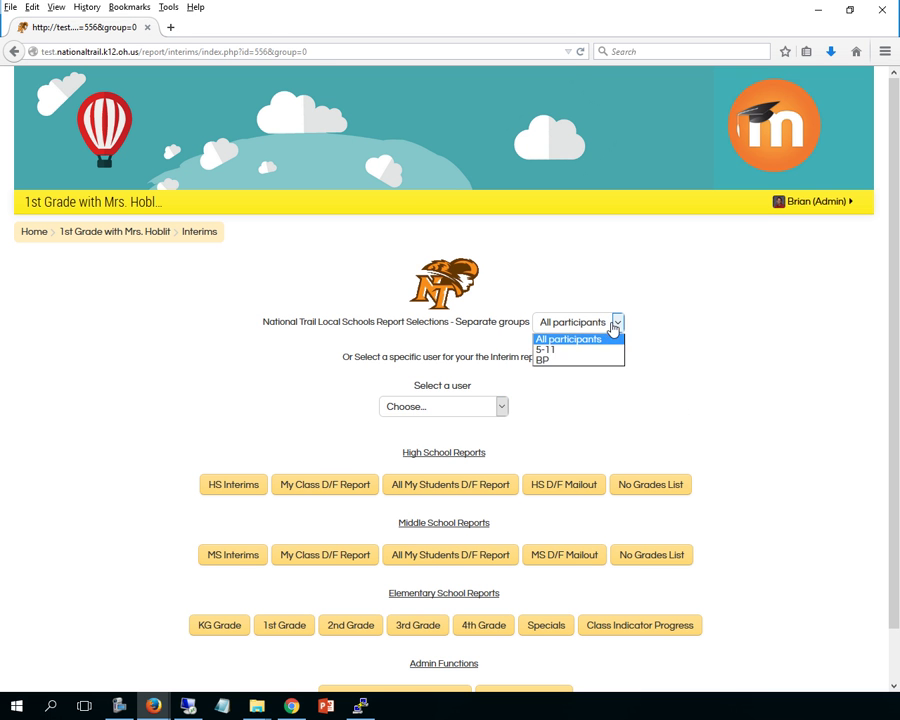
{"action": "left_click", "coordinate": [567, 360]}
{"action": "scroll", "coordinate": [757, 354], "scroll_direction": "down", "scroll_amount": 1}
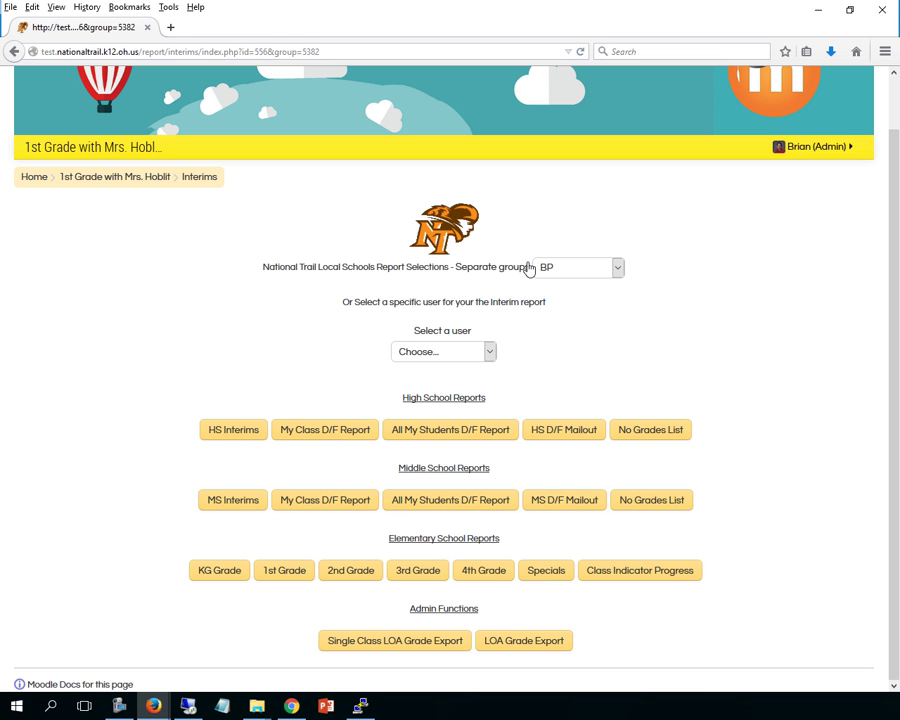
{"action": "left_click", "coordinate": [455, 350]}
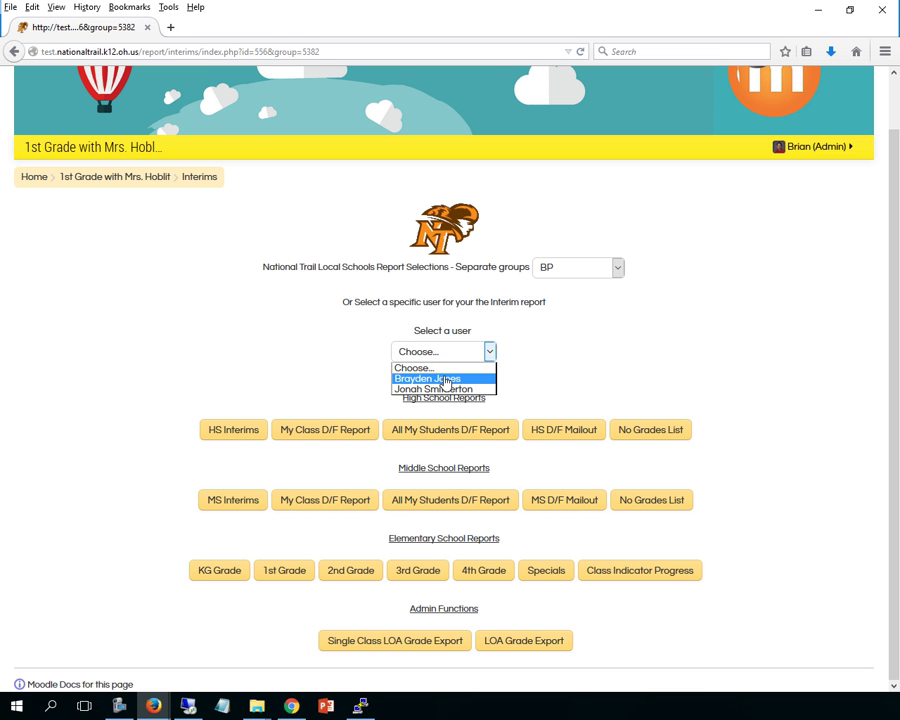
{"action": "left_click", "coordinate": [446, 379]}
{"action": "scroll", "coordinate": [779, 418], "scroll_direction": "down", "scroll_amount": 1}
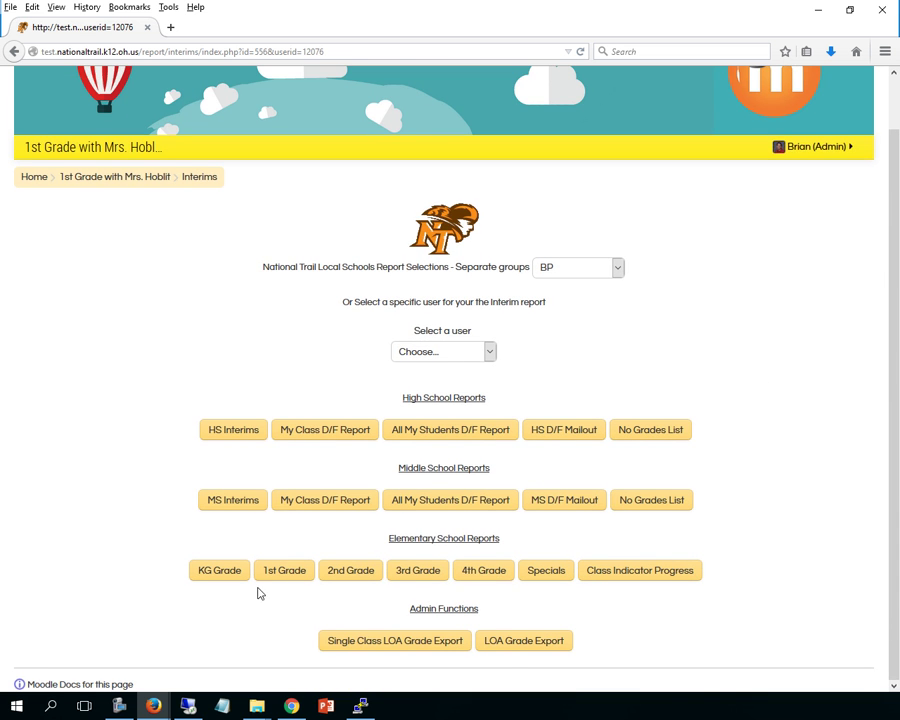
{"action": "left_click", "coordinate": [283, 577]}
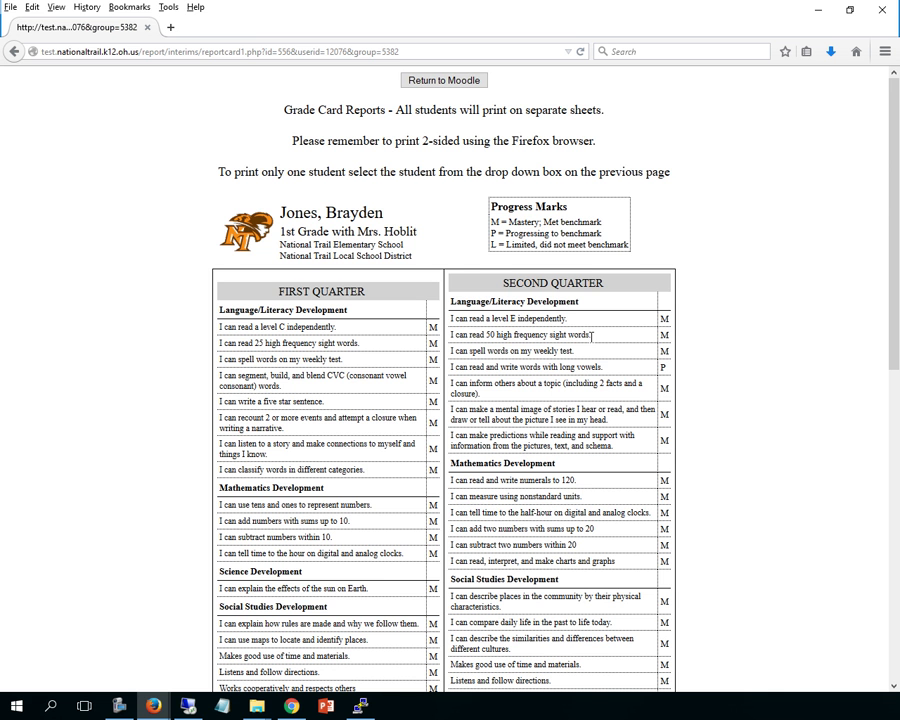
{"action": "scroll", "coordinate": [686, 305], "scroll_direction": "down", "scroll_amount": 6}
{"action": "scroll", "coordinate": [684, 307], "scroll_direction": "up", "scroll_amount": 6}
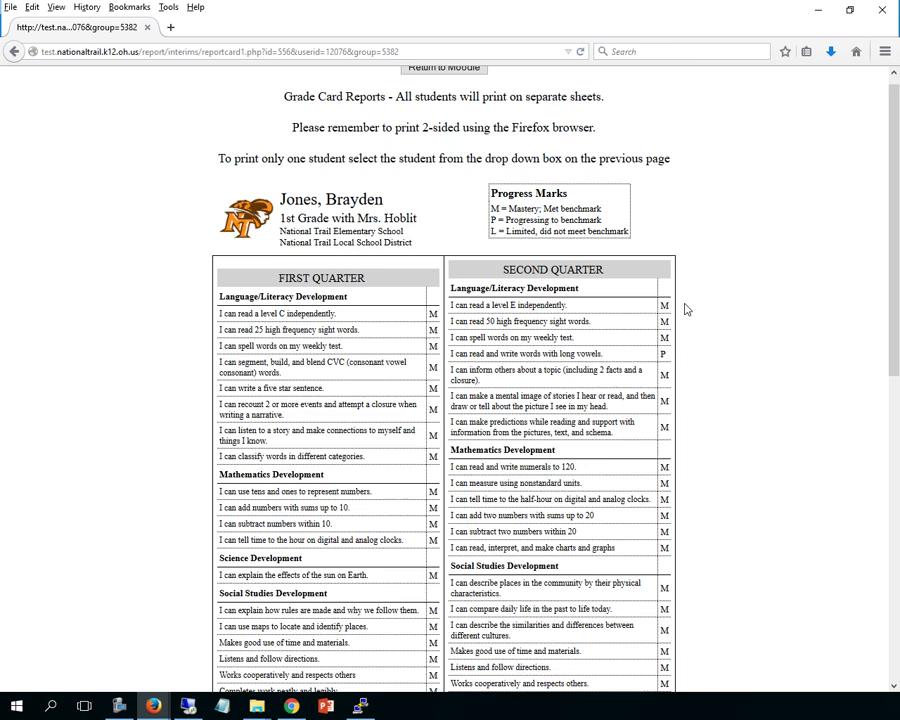
{"action": "scroll", "coordinate": [684, 310], "scroll_direction": "down", "scroll_amount": 6}
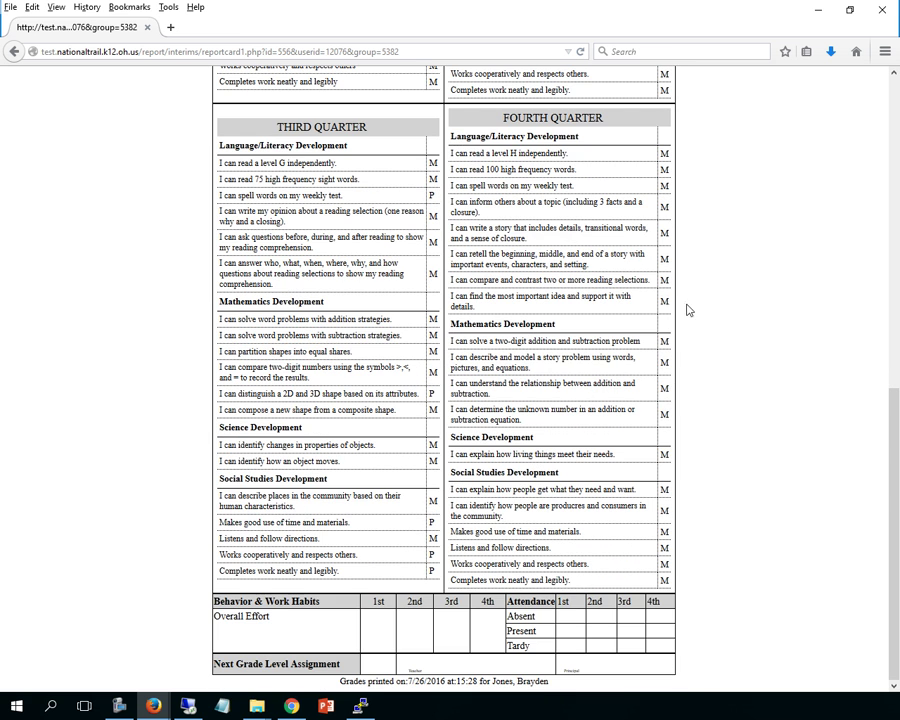
{"action": "scroll", "coordinate": [660, 340], "scroll_direction": "up", "scroll_amount": 6}
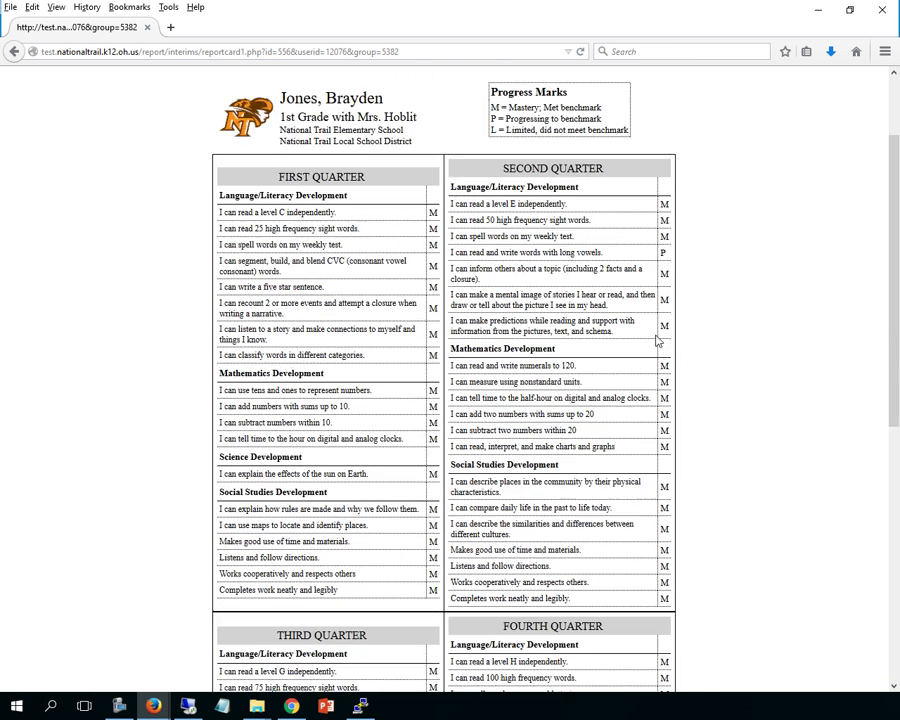
{"action": "left_click", "coordinate": [9, 7]}
{"action": "left_click", "coordinate": [46, 122]}
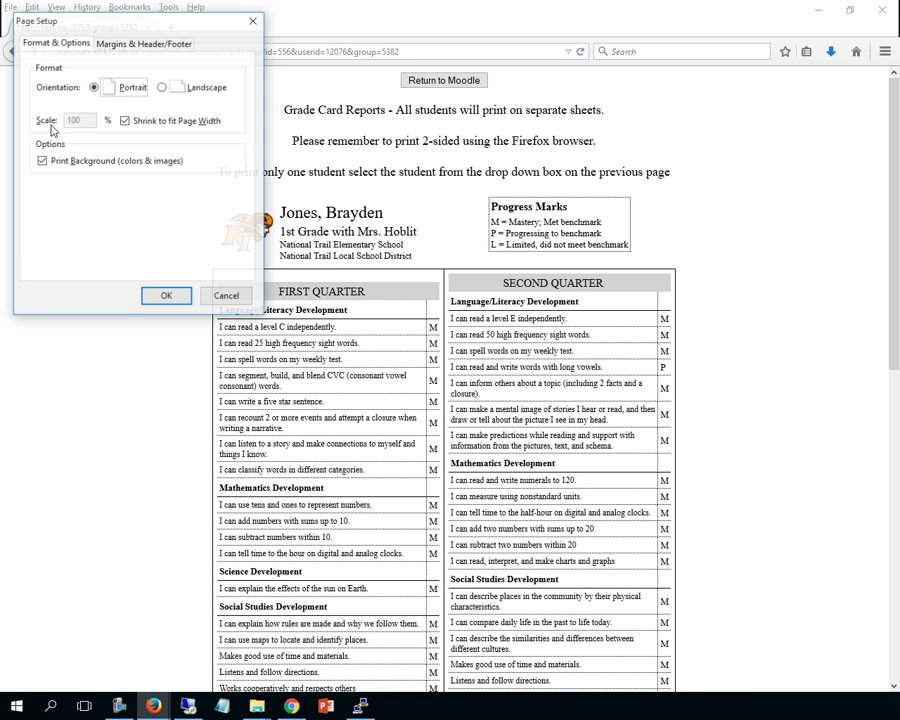
{"action": "left_click", "coordinate": [224, 295]}
{"action": "left_click", "coordinate": [9, 7]}
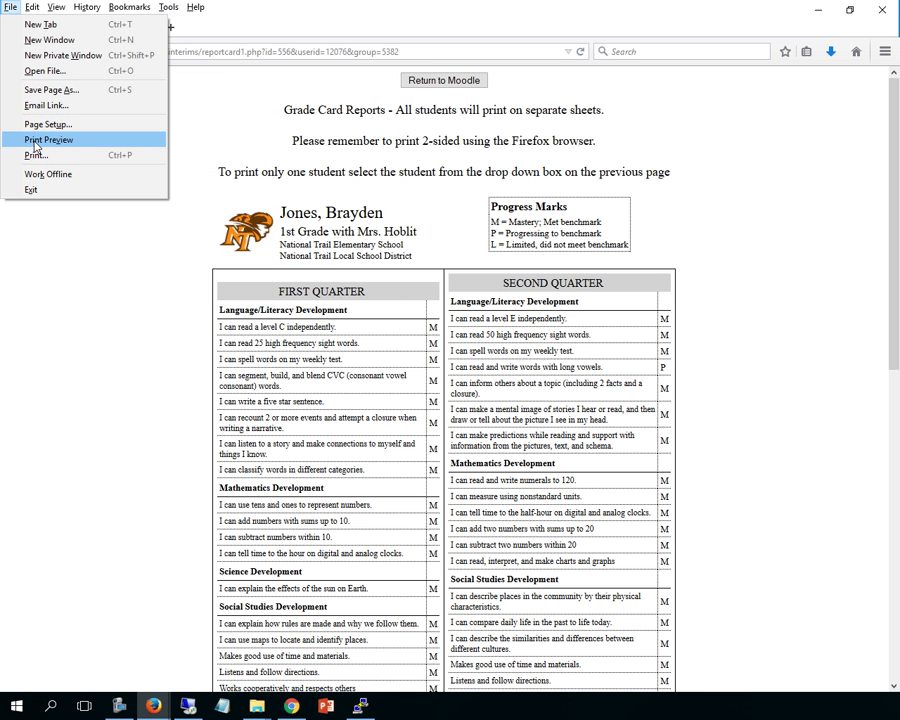
{"action": "left_click", "coordinate": [38, 140]}
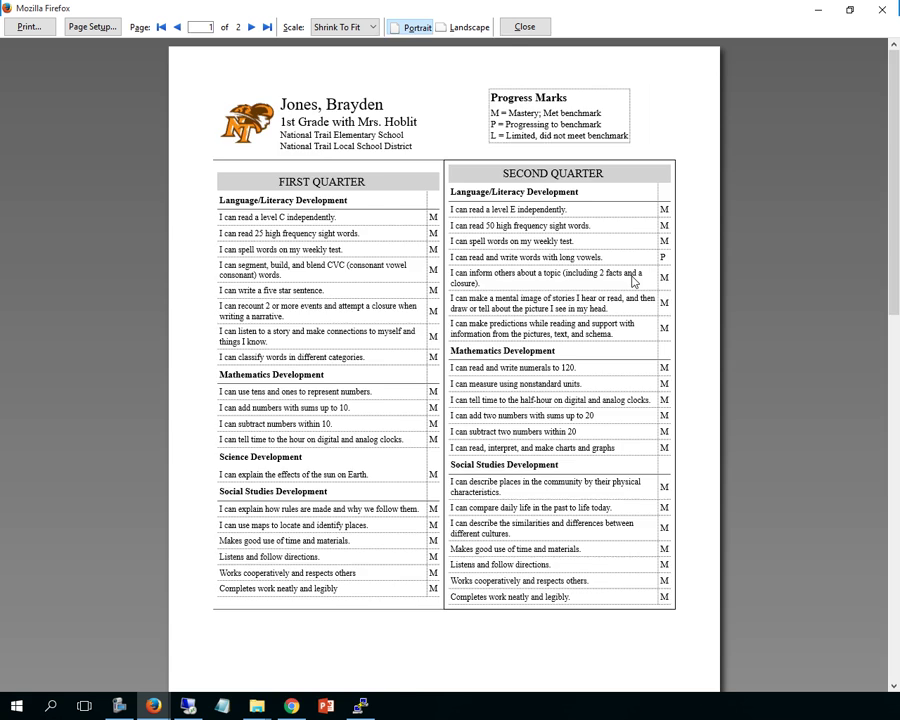
{"action": "scroll", "coordinate": [632, 282], "scroll_direction": "down", "scroll_amount": 10}
{"action": "scroll", "coordinate": [627, 289], "scroll_direction": "up", "scroll_amount": 10}
{"action": "left_click", "coordinate": [524, 27]}
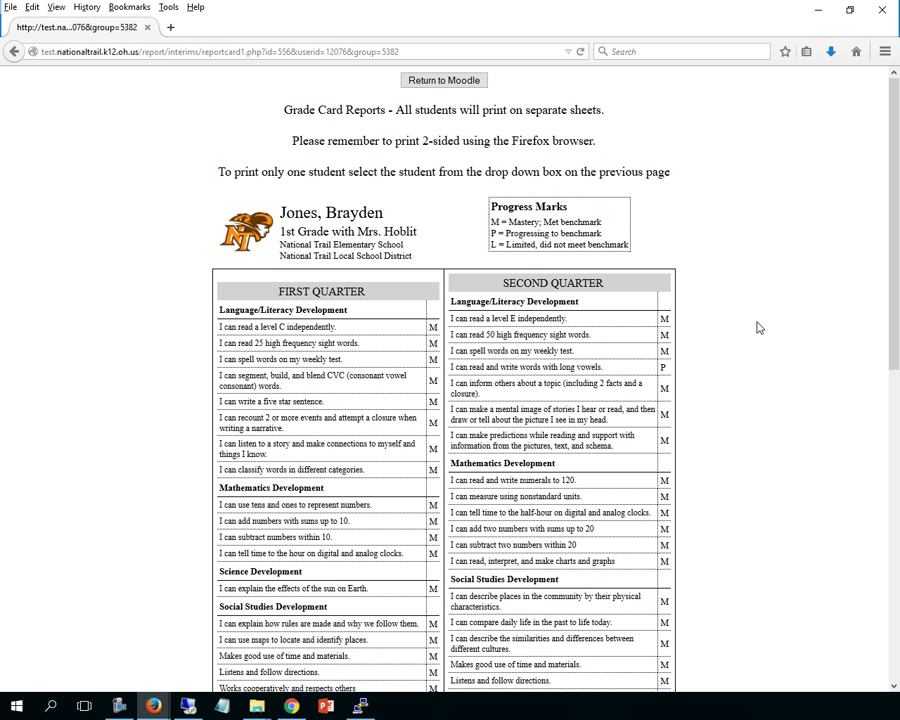
{"action": "key", "text": "ctrl+p"}
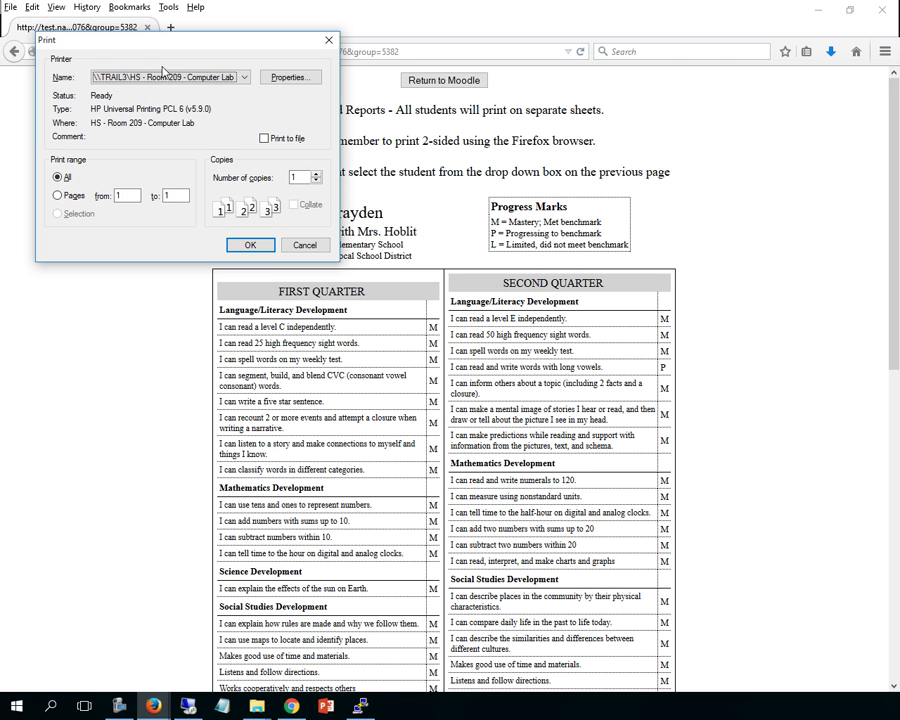
{"action": "left_click", "coordinate": [303, 251]}
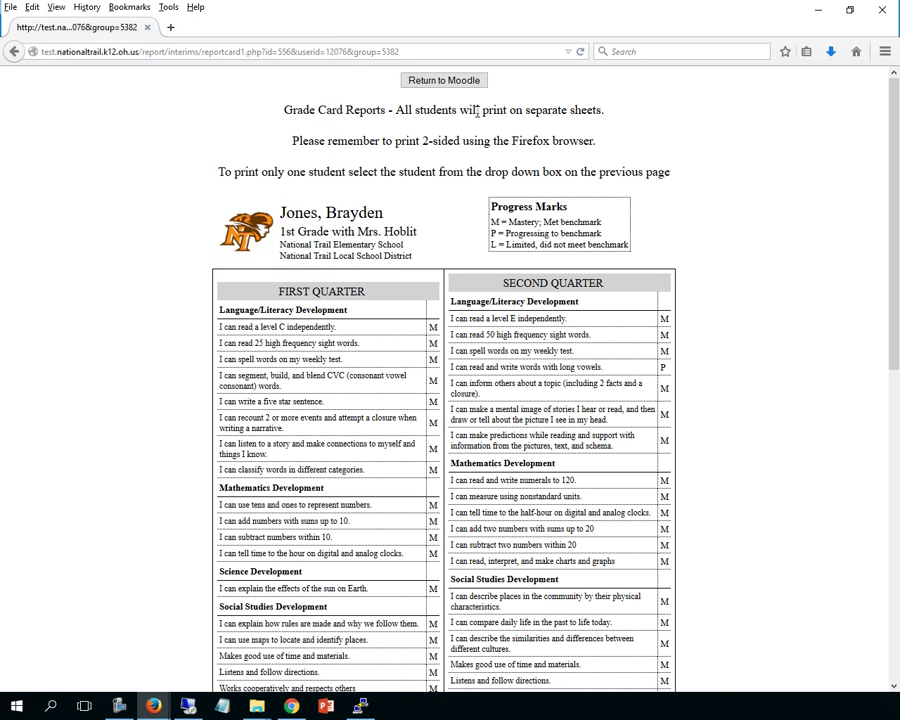
{"action": "left_click", "coordinate": [428, 82]}
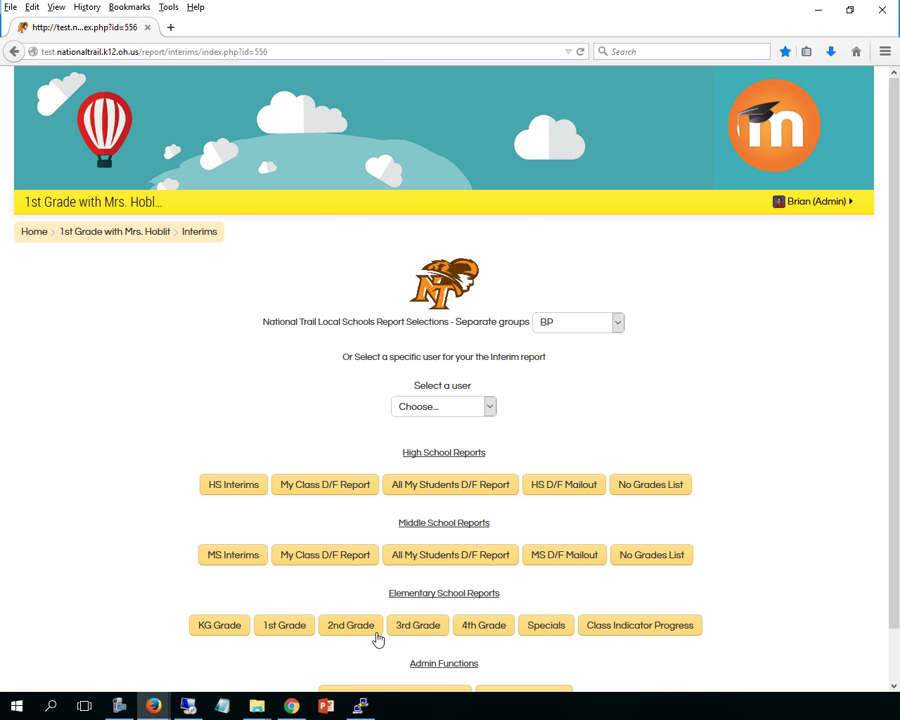
{"action": "left_click", "coordinate": [548, 636]}
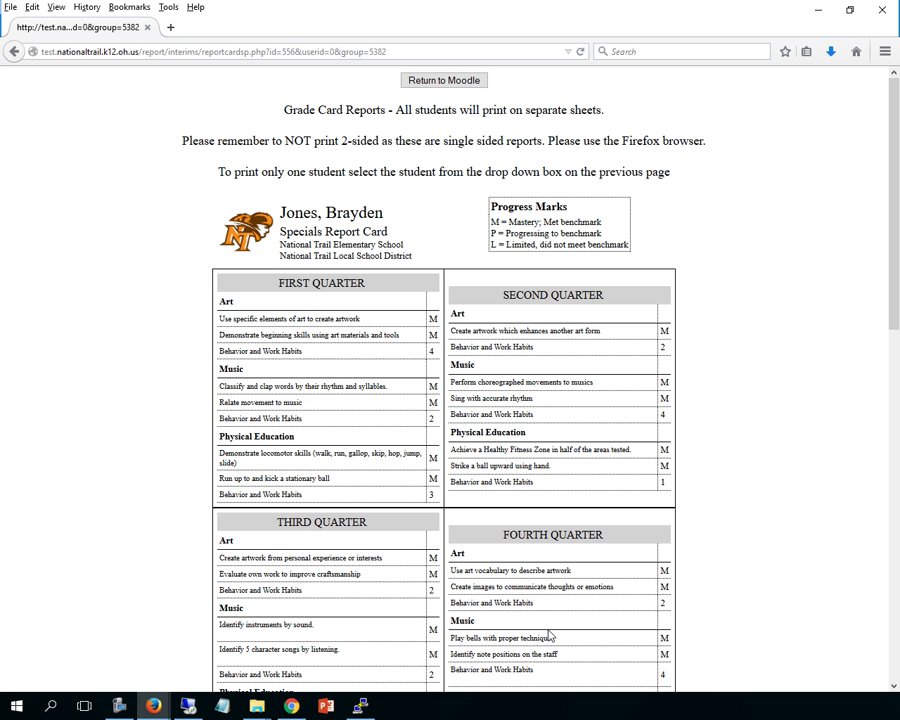
{"action": "scroll", "coordinate": [757, 237], "scroll_direction": "down", "scroll_amount": 10}
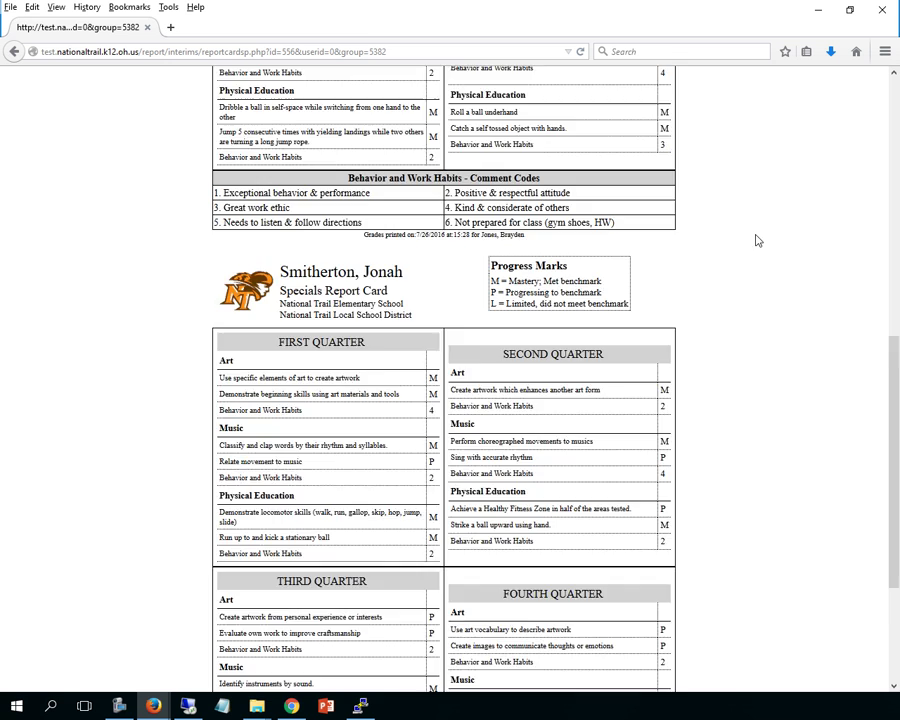
{"action": "scroll", "coordinate": [757, 237], "scroll_direction": "up", "scroll_amount": 4}
{"action": "scroll", "coordinate": [757, 237], "scroll_direction": "up", "scroll_amount": 5}
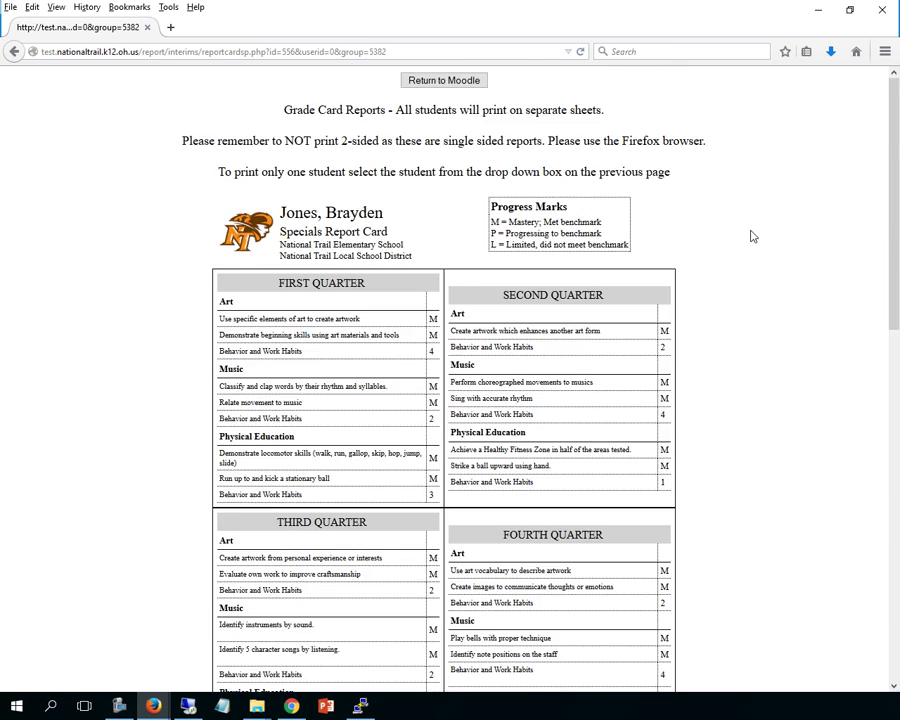
{"action": "scroll", "coordinate": [753, 237], "scroll_direction": "down", "scroll_amount": 10}
{"action": "scroll", "coordinate": [748, 233], "scroll_direction": "up", "scroll_amount": 10}
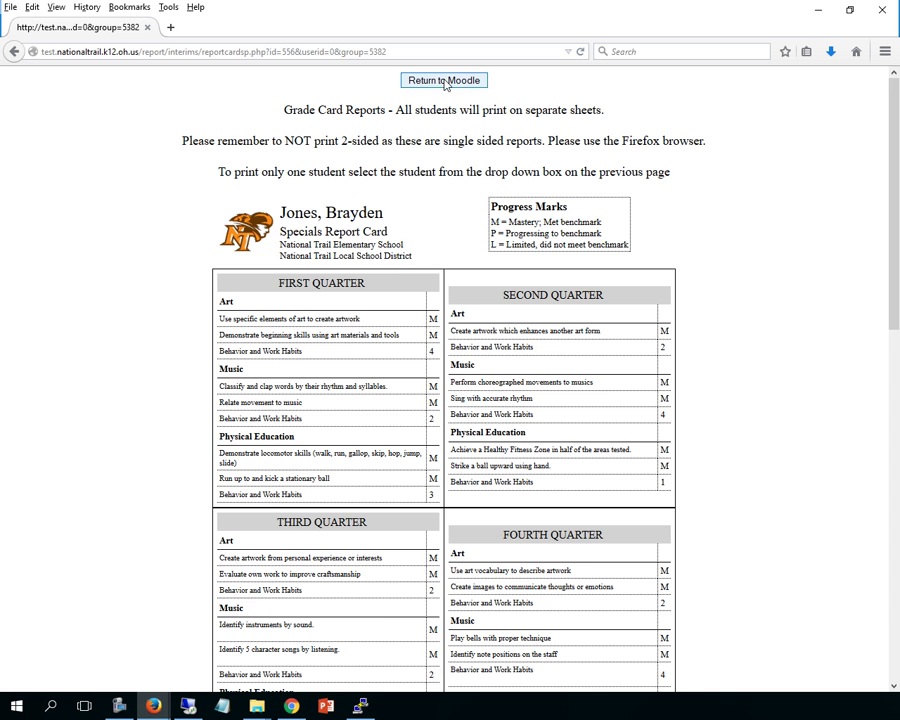
{"action": "left_click", "coordinate": [446, 81]}
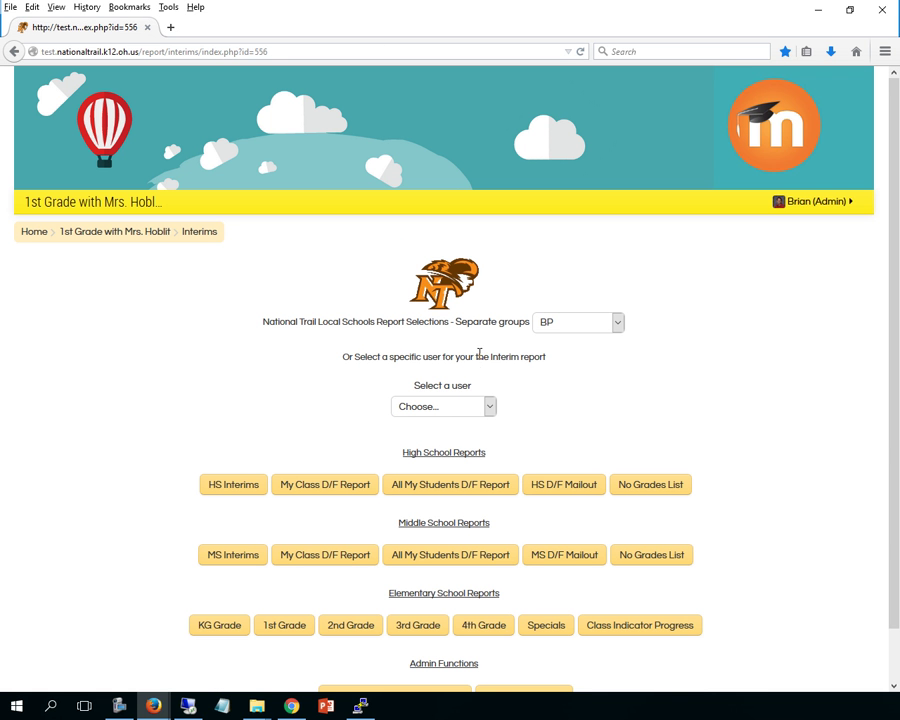
{"action": "left_click", "coordinate": [284, 625]}
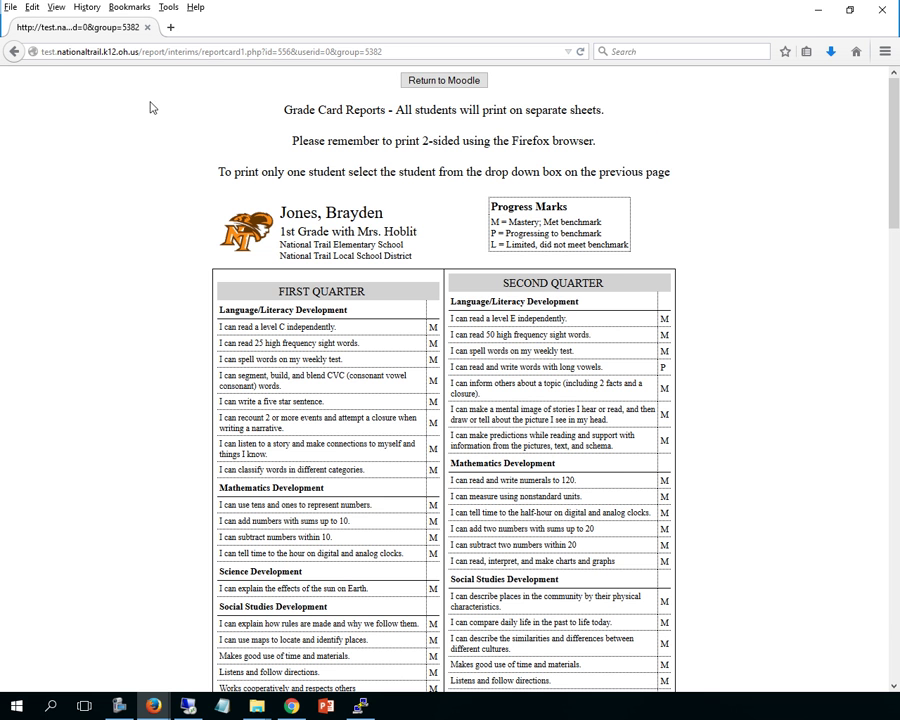
{"action": "left_click", "coordinate": [421, 81]}
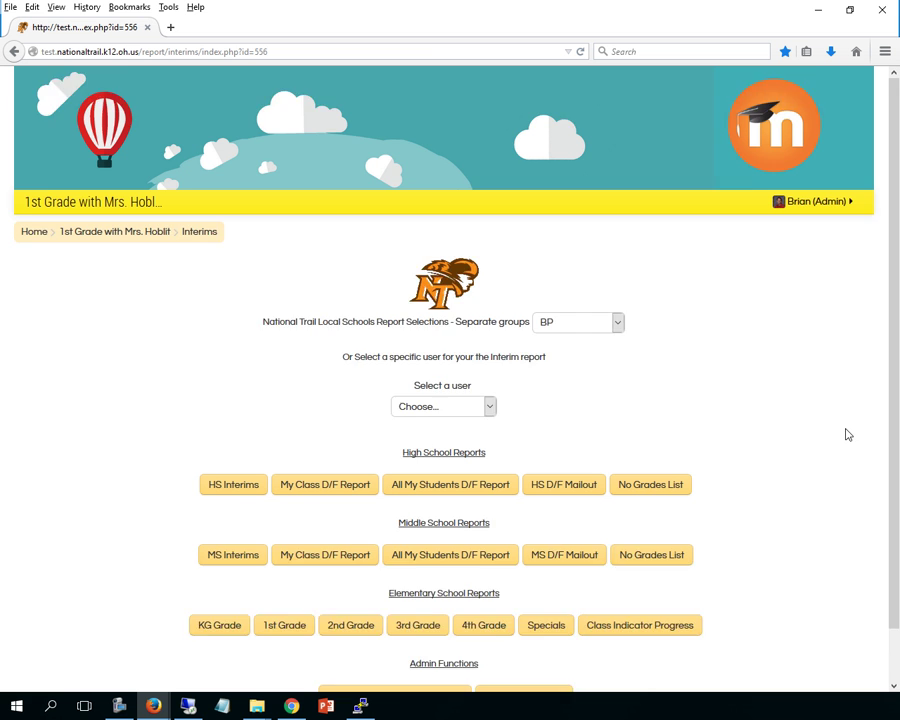
{"action": "scroll", "coordinate": [845, 434], "scroll_direction": "down", "scroll_amount": 1}
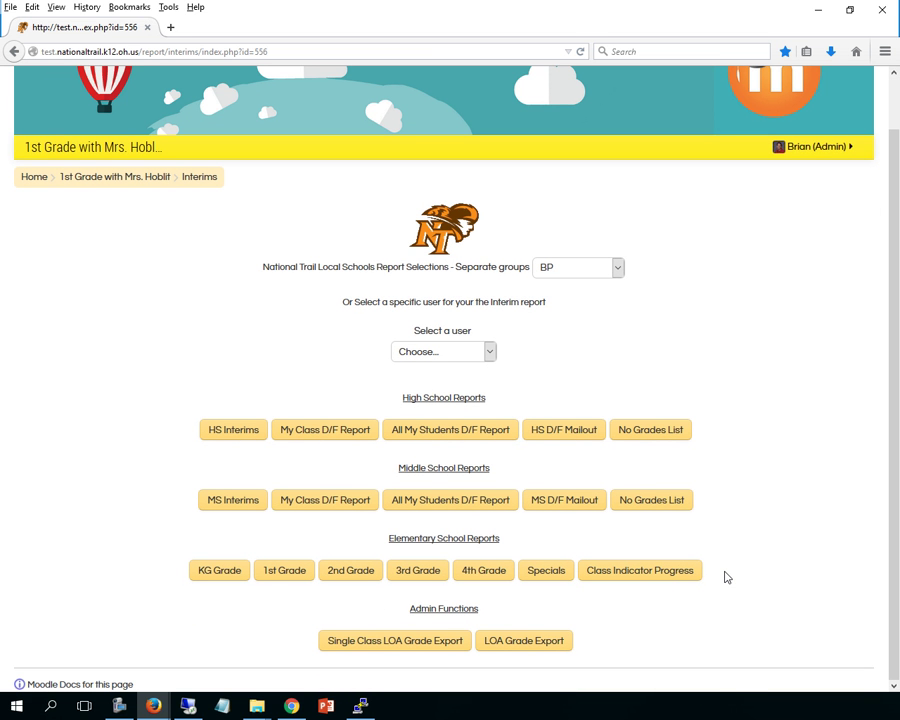
Step: Generate the class indicator progress report and switch it to quarter 4
{"action": "left_click", "coordinate": [638, 575]}
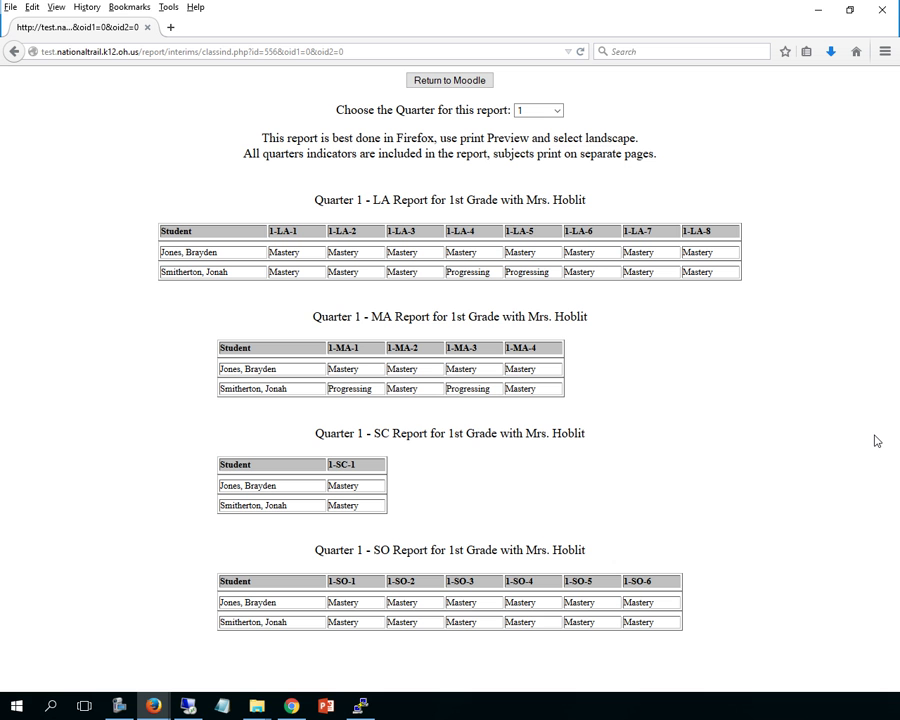
{"action": "left_click", "coordinate": [532, 112]}
{"action": "left_click", "coordinate": [530, 169]}
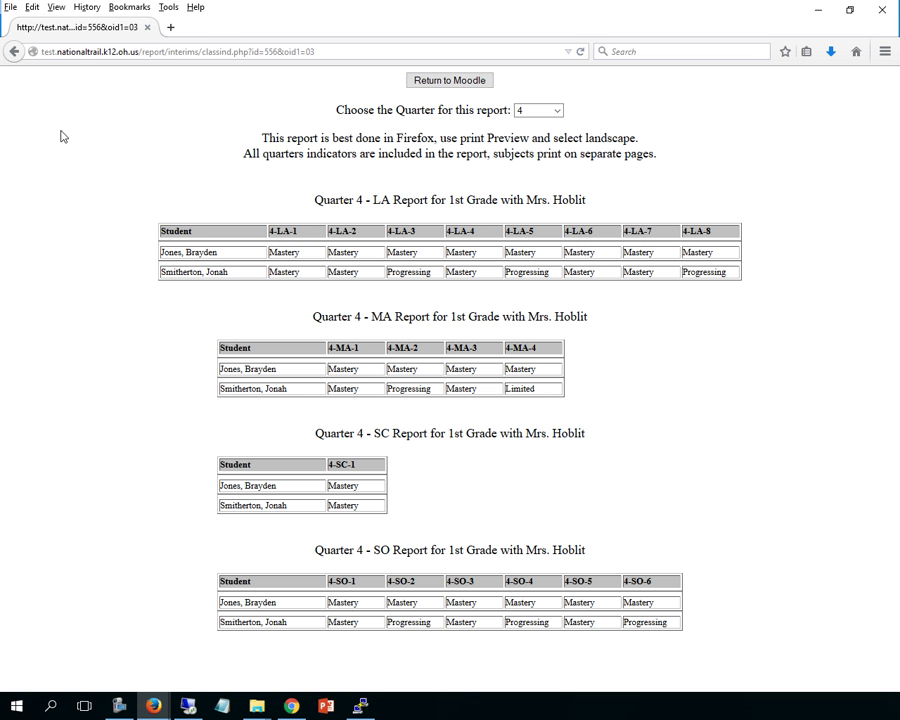
Step: Print-preview the quarter 4 report in landscape, review the pages, then close the preview
{"action": "left_click", "coordinate": [11, 8]}
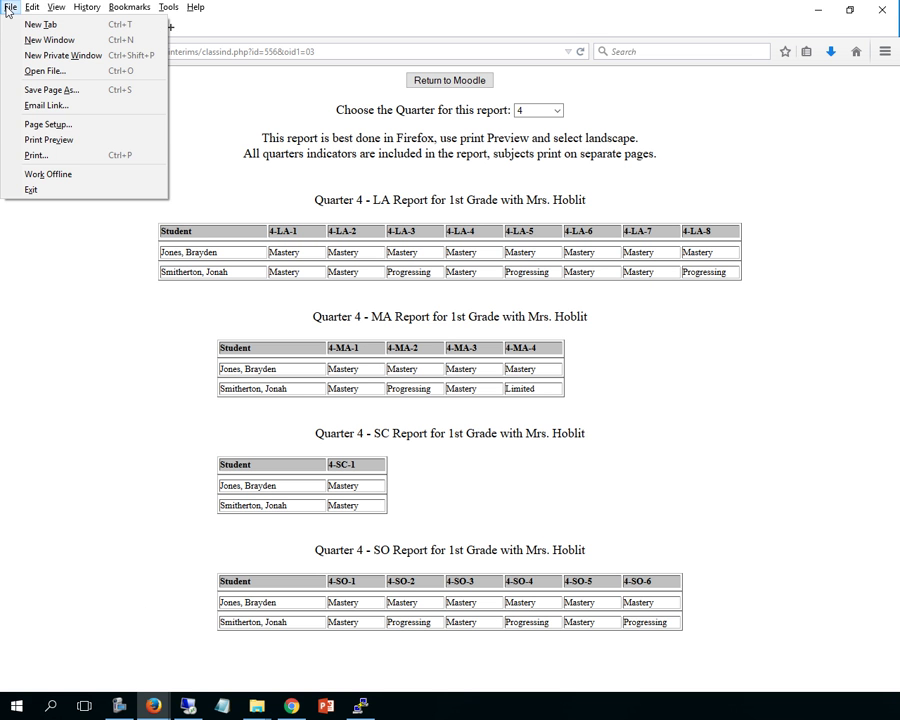
{"action": "left_click", "coordinate": [55, 142]}
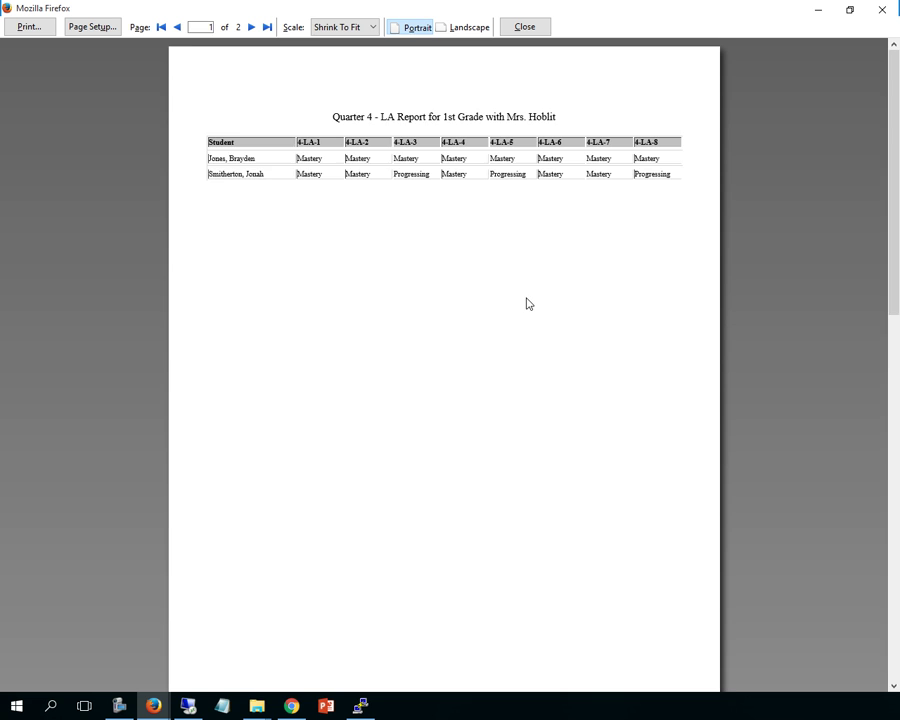
{"action": "scroll", "coordinate": [506, 332], "scroll_direction": "down", "scroll_amount": 10}
{"action": "scroll", "coordinate": [506, 326], "scroll_direction": "up", "scroll_amount": 10}
{"action": "left_click", "coordinate": [460, 28]}
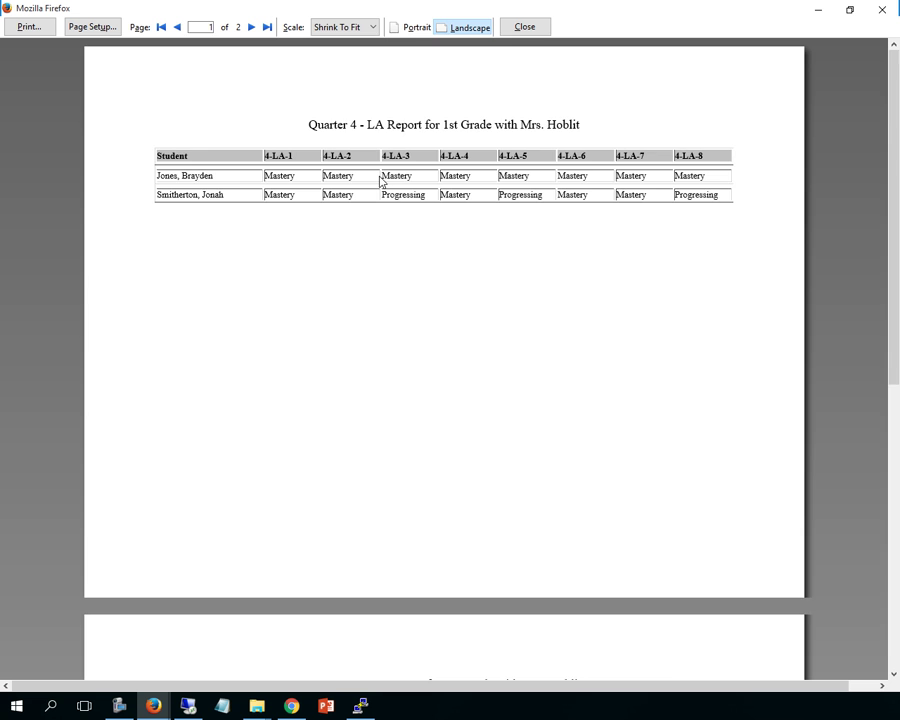
{"action": "scroll", "coordinate": [380, 184], "scroll_direction": "down", "scroll_amount": 8}
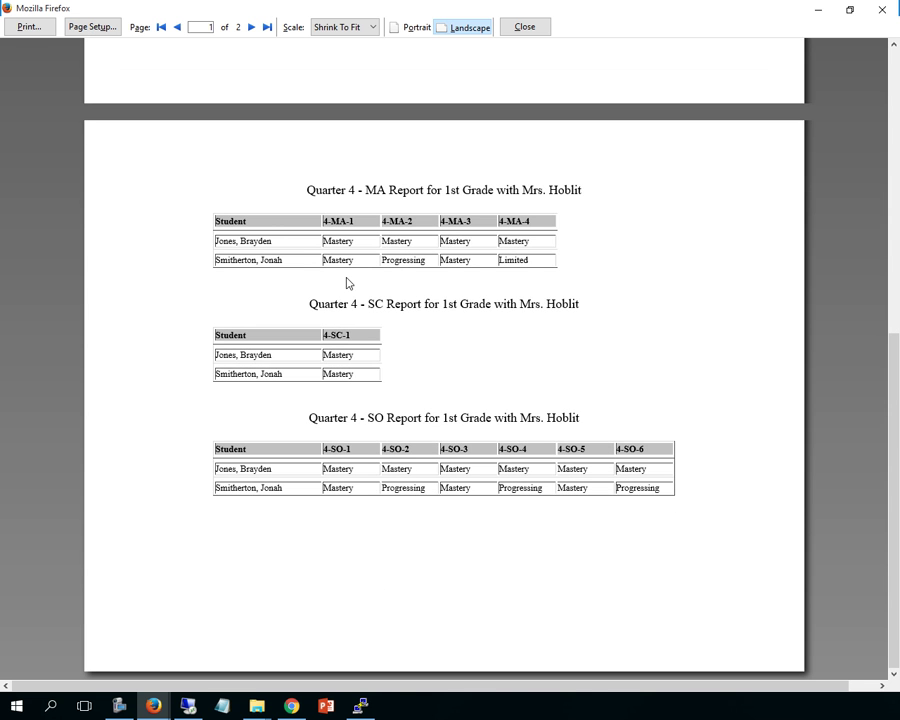
{"action": "scroll", "coordinate": [320, 360], "scroll_direction": "up", "scroll_amount": 1}
{"action": "scroll", "coordinate": [320, 360], "scroll_direction": "up", "scroll_amount": 8}
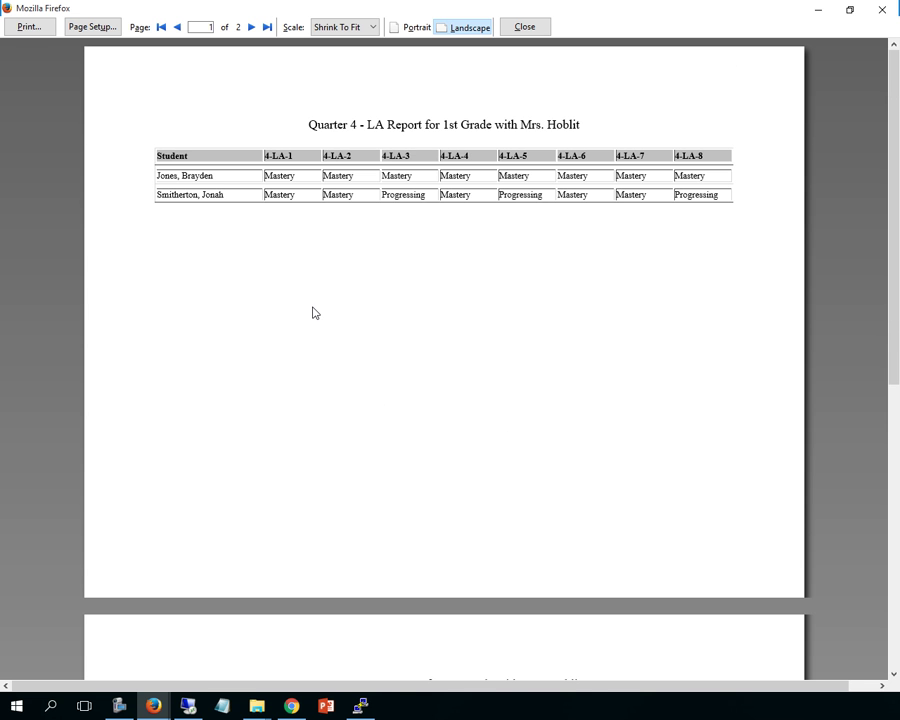
{"action": "left_click", "coordinate": [525, 26]}
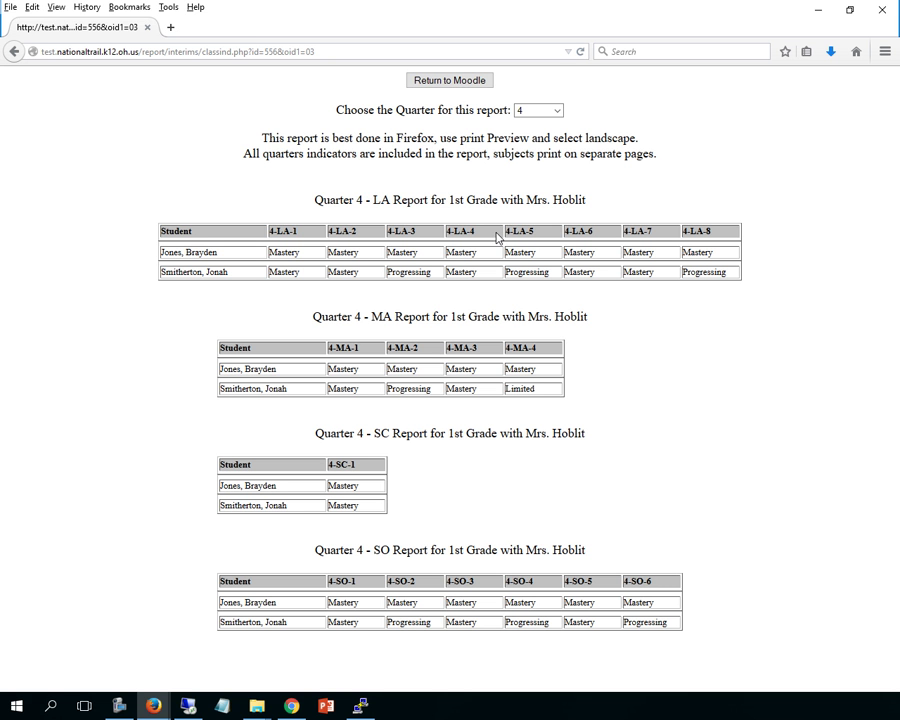
Step: Return to the 1st Grade course page and reopen NTLS Reports from Course administration > Reports
{"action": "left_click", "coordinate": [452, 82]}
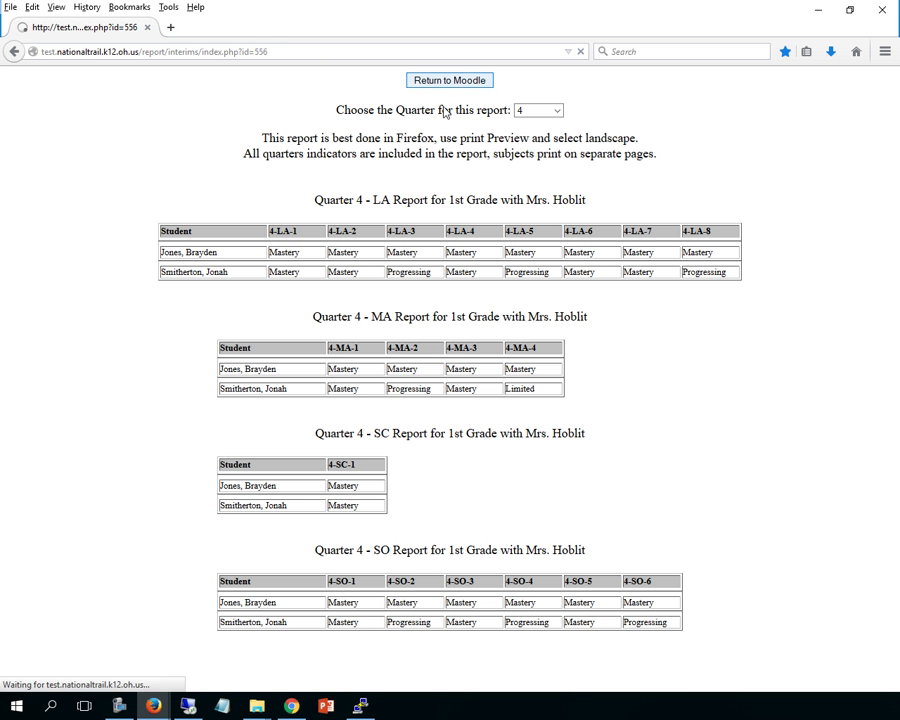
{"action": "scroll", "coordinate": [700, 360], "scroll_direction": "down", "scroll_amount": 2}
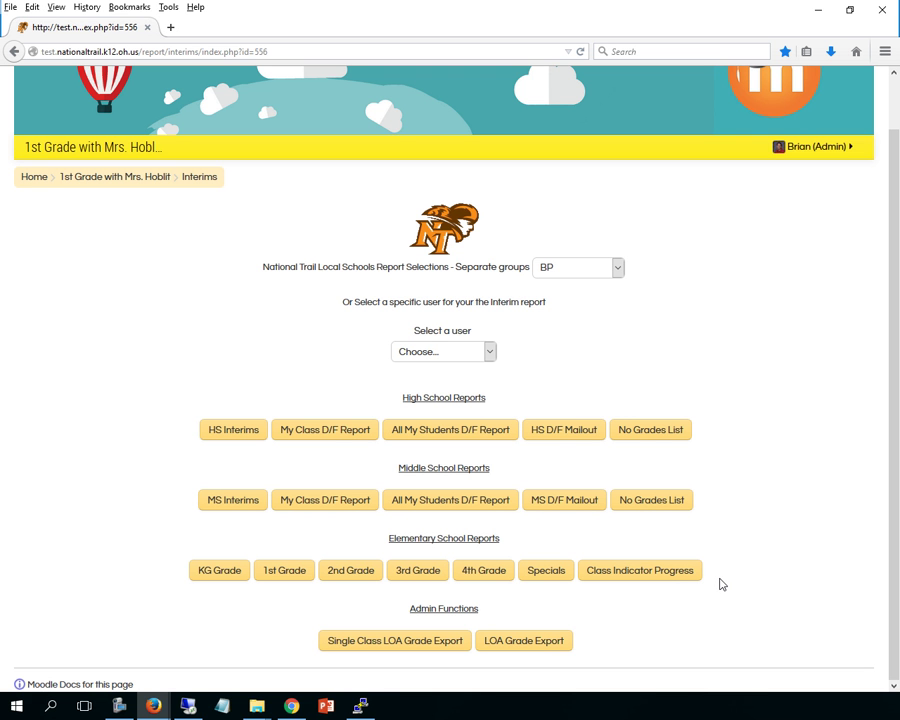
{"action": "left_click", "coordinate": [114, 180]}
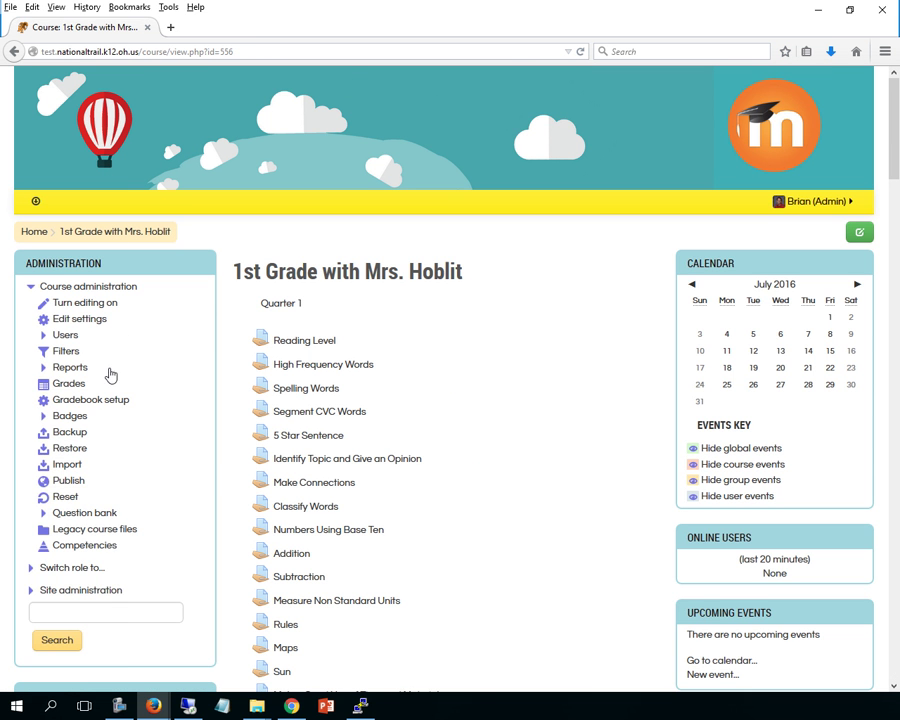
{"action": "left_click", "coordinate": [64, 368]}
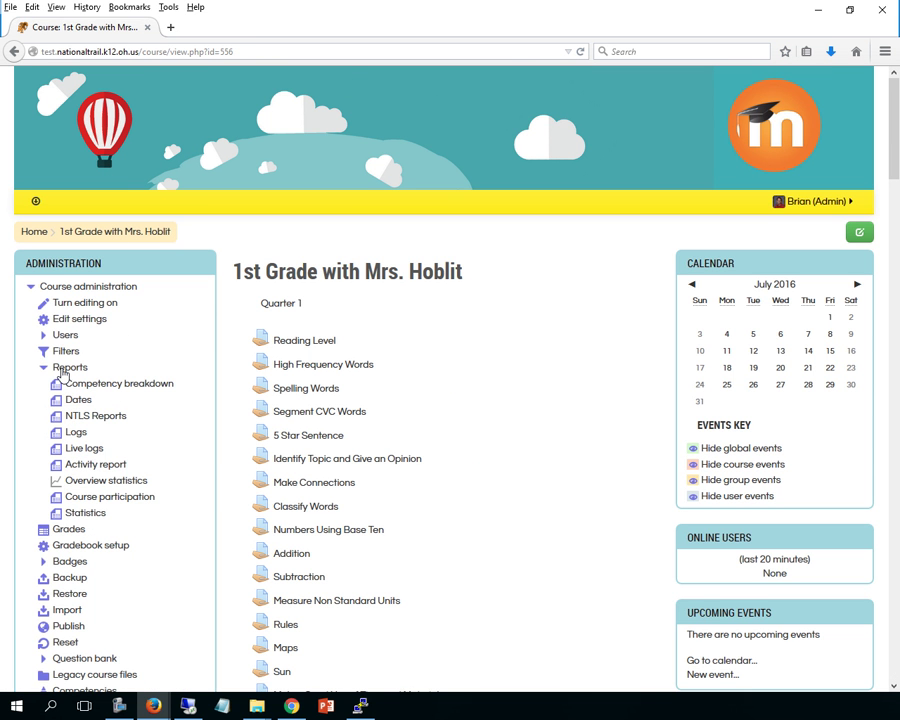
{"action": "left_click", "coordinate": [89, 416]}
{"action": "scroll", "coordinate": [755, 386], "scroll_direction": "down", "scroll_amount": 1}
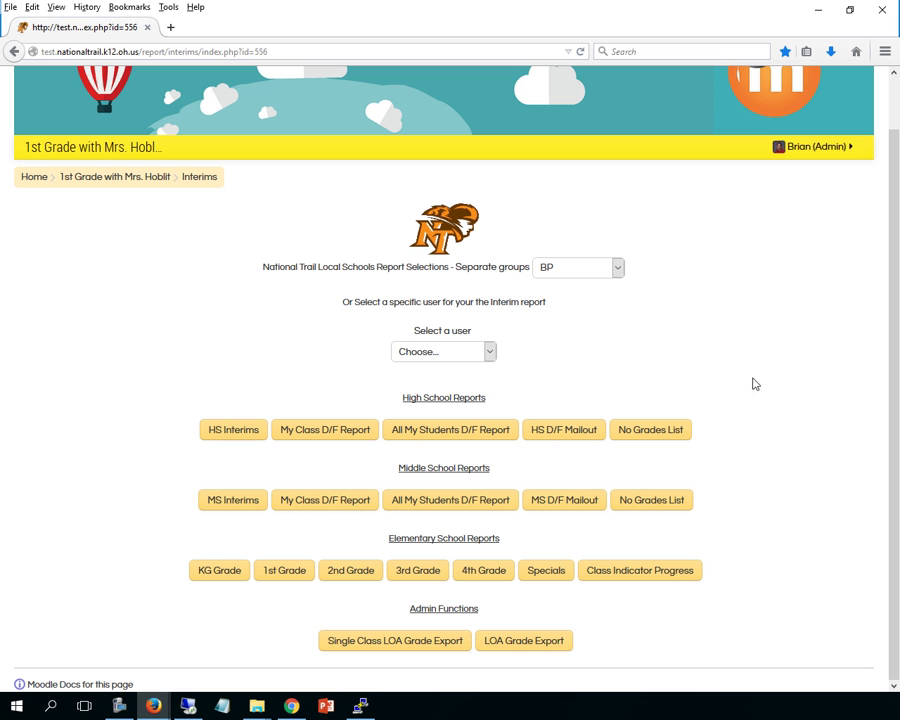